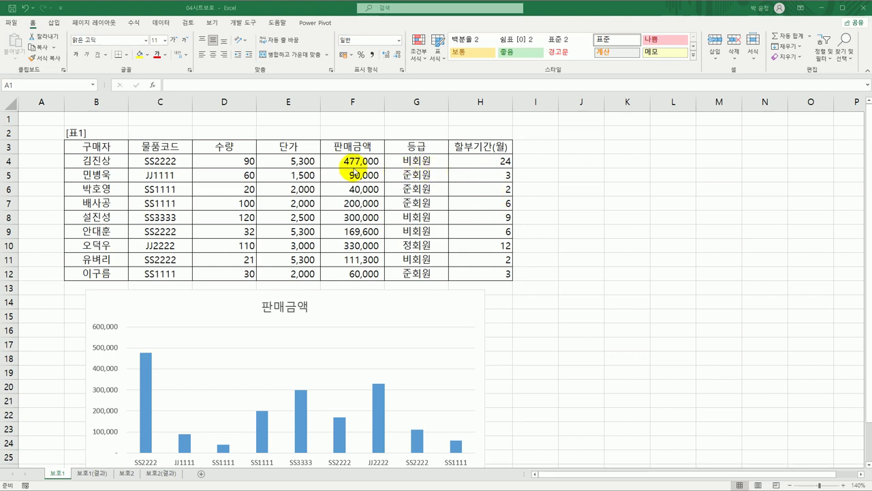
Step: Set cell protection for the sales amounts F4:F12 to both locked (잠금) and hidden (숨김)
left_click_drag(350, 161, 343, 271)
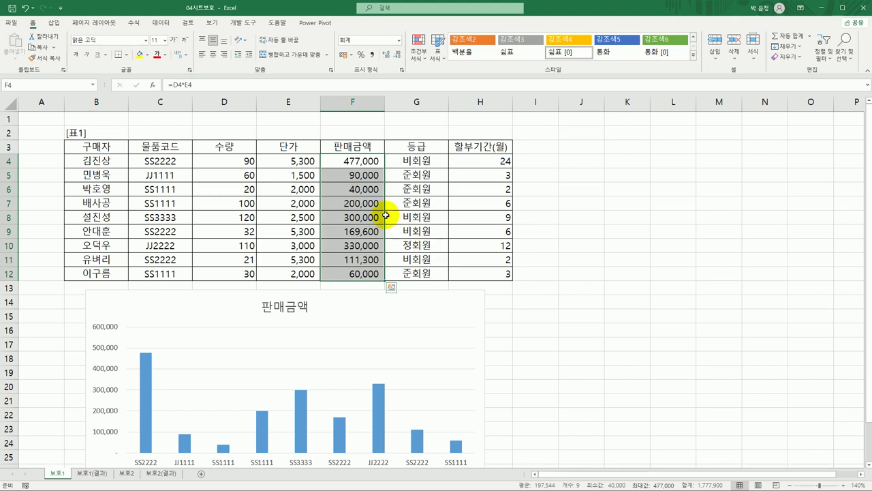
right_click(358, 163)
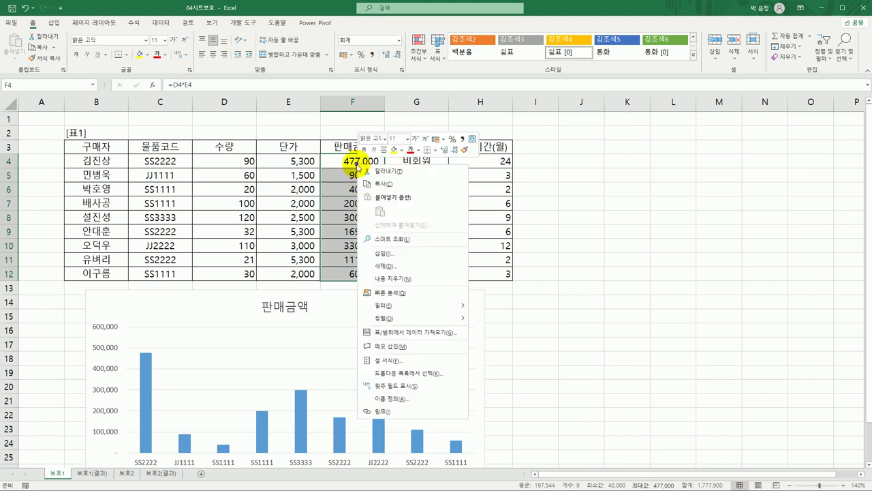
left_click(428, 366)
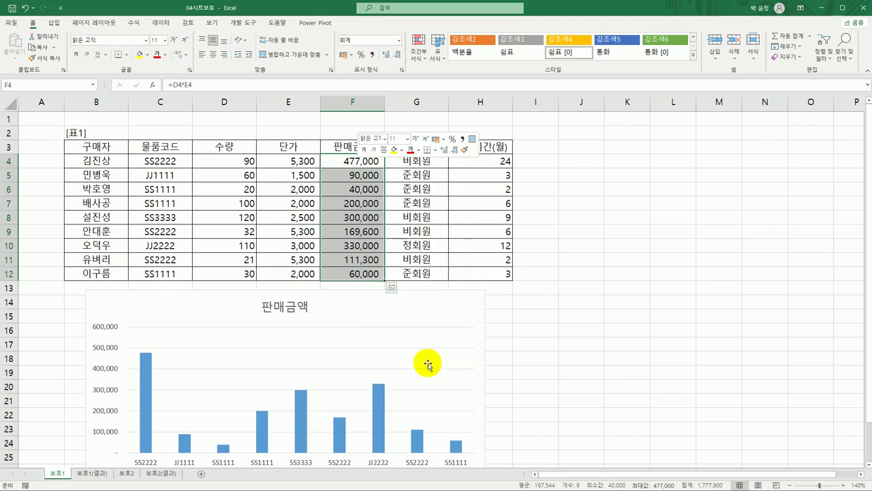
left_click_drag(420, 239, 514, 102)
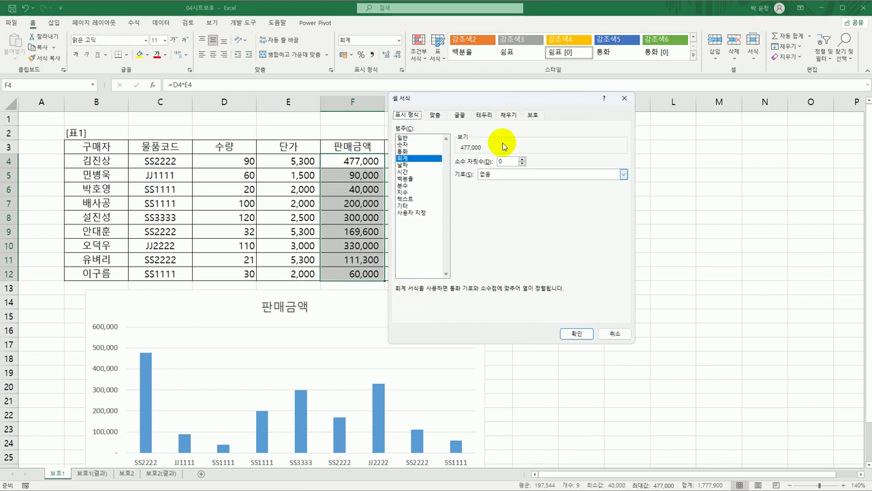
left_click(532, 115)
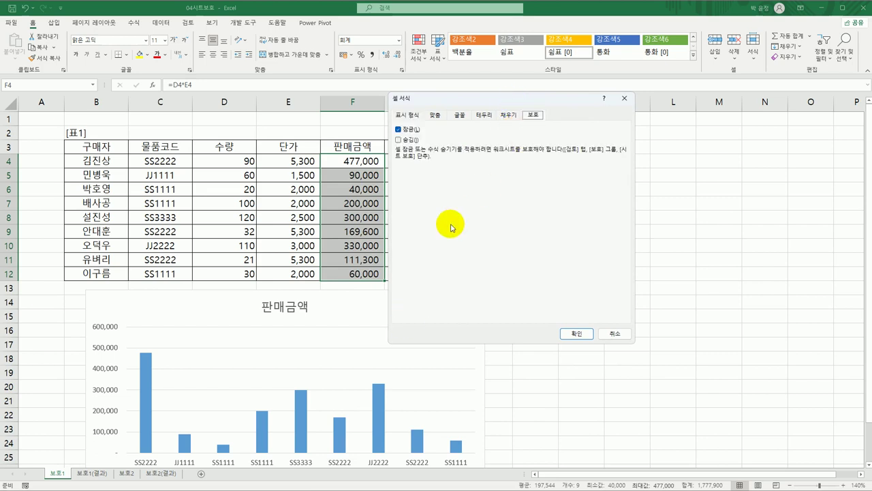
left_click(398, 140)
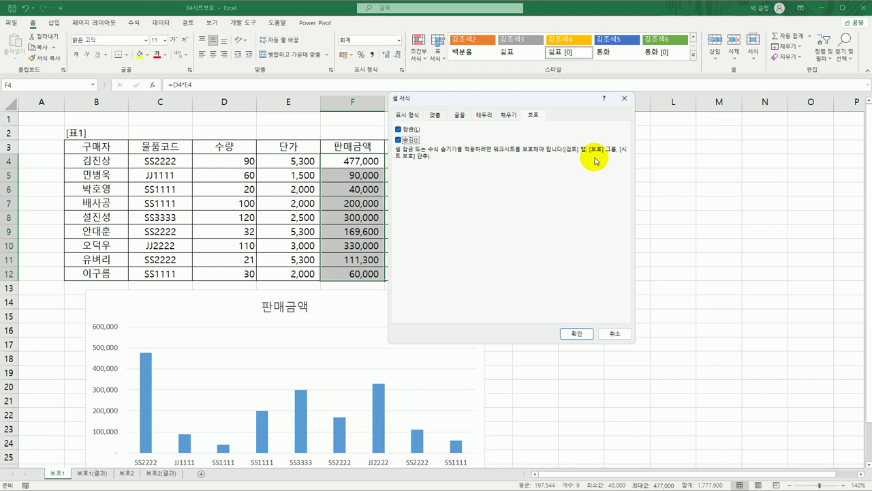
left_click(576, 333)
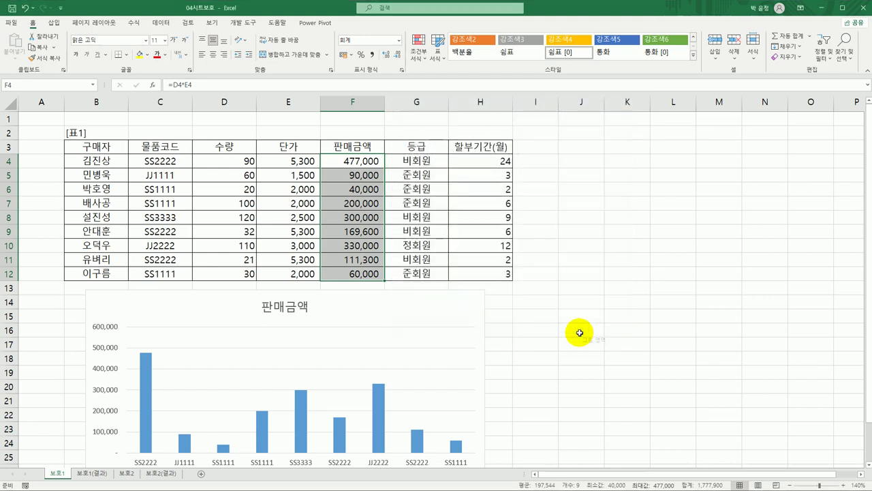
Step: Display the 판매금액 chart's area properties to check its lock (잠금) setting
left_click(359, 275)
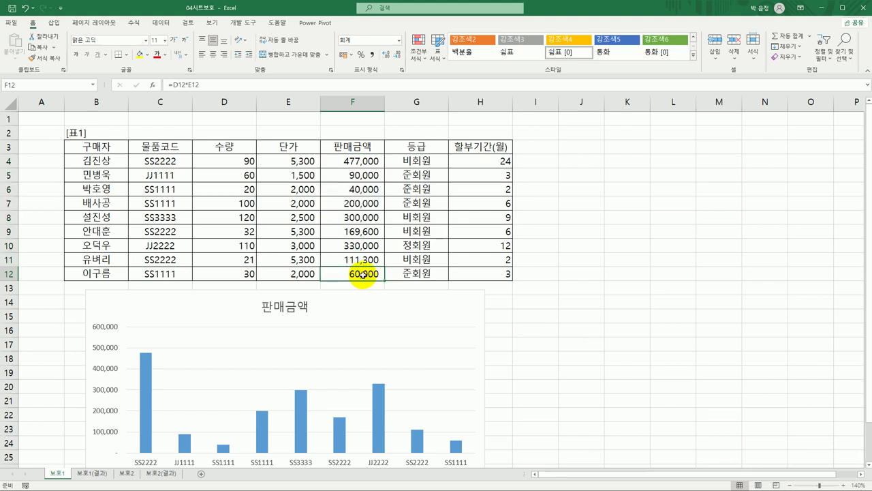
scroll(361, 275, "down", 3)
left_click(381, 184)
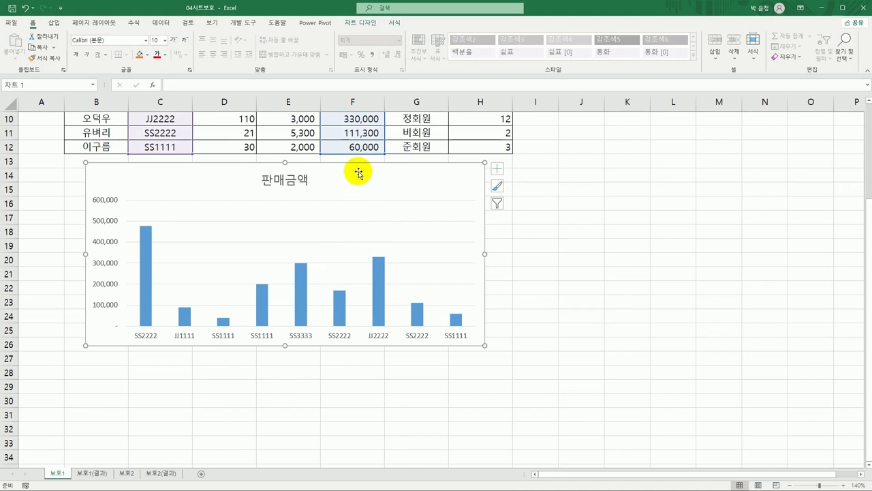
right_click(358, 172)
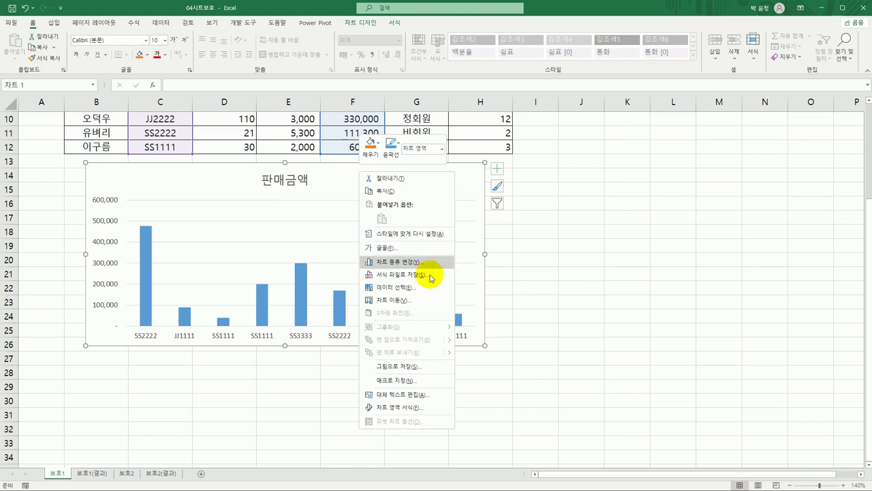
left_click(434, 407)
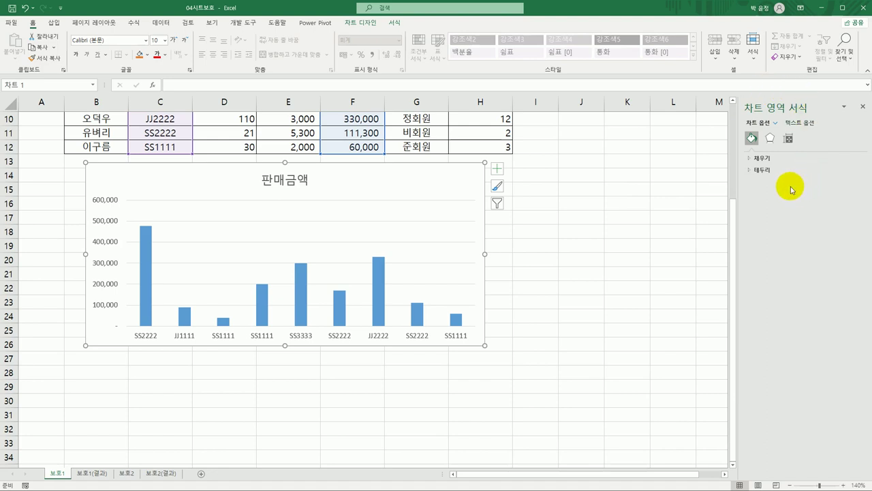
left_click(789, 142)
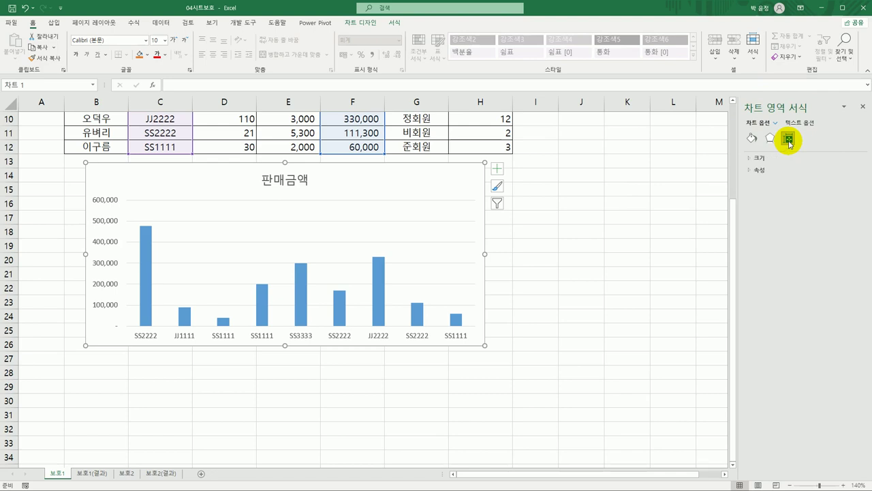
left_click(761, 171)
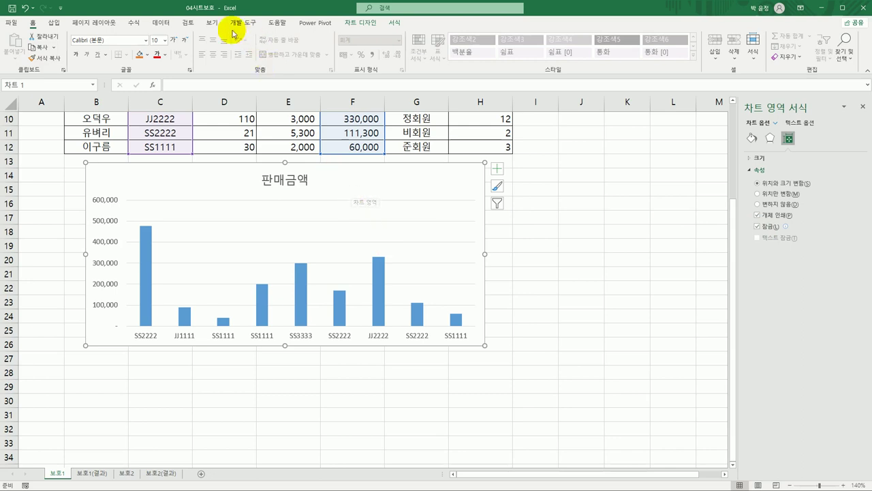
Step: Protect the 보호1 sheet without a password, allowing selection of locked and unlocked cells and sorting (정렬)
left_click(190, 25)
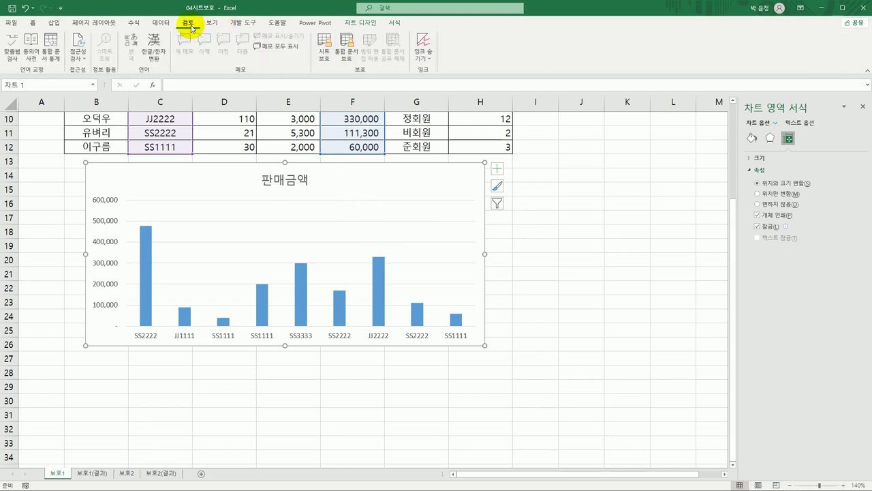
left_click(318, 58)
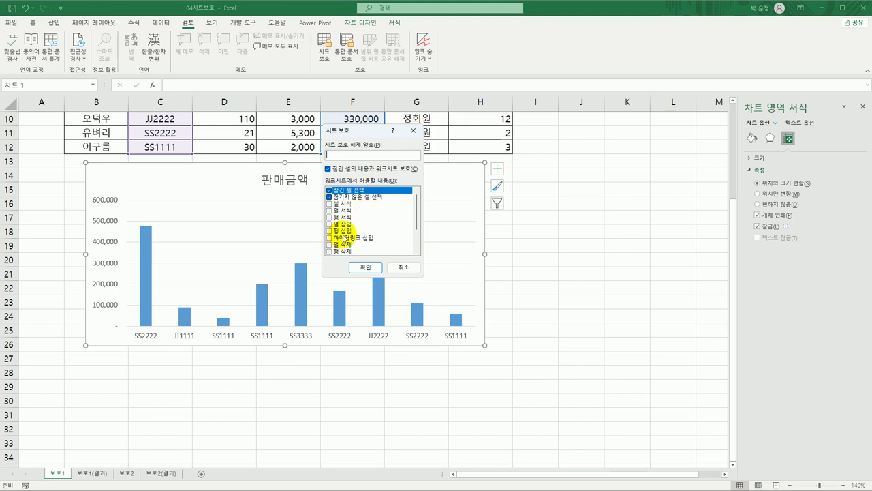
scroll(339, 236, "down", 2)
left_click(331, 225)
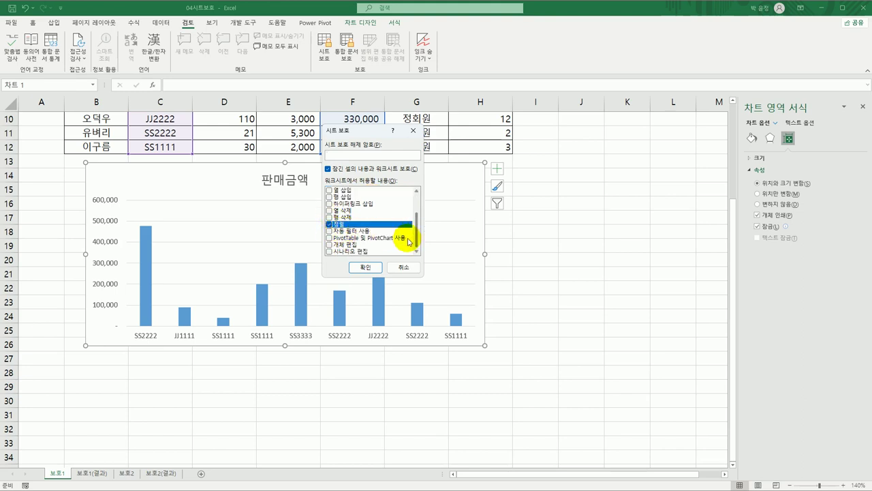
scroll(402, 232, "up", 3)
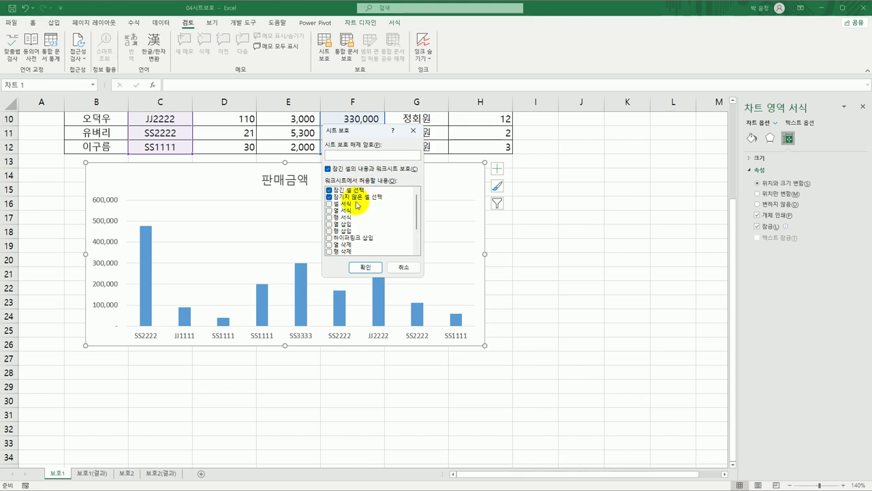
scroll(357, 205, "down", 3)
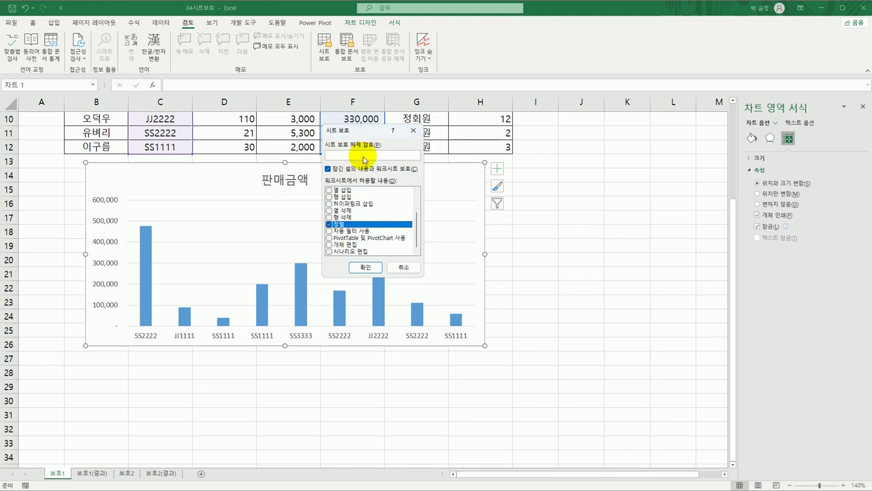
left_click(365, 266)
Step: Check whether formulas are hidden in 판매금액 cells F6 and F10, and compare with 단가 cell E11
scroll(517, 292, "up", 3)
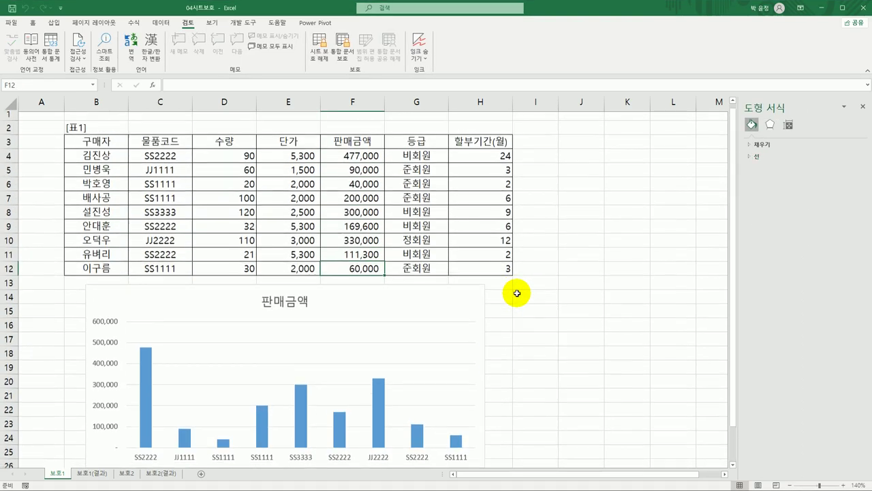
left_click(349, 187)
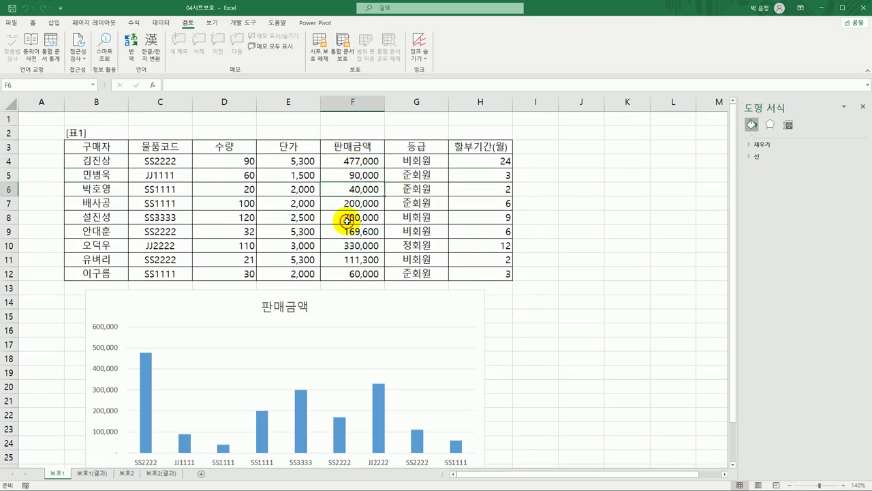
left_click(348, 245)
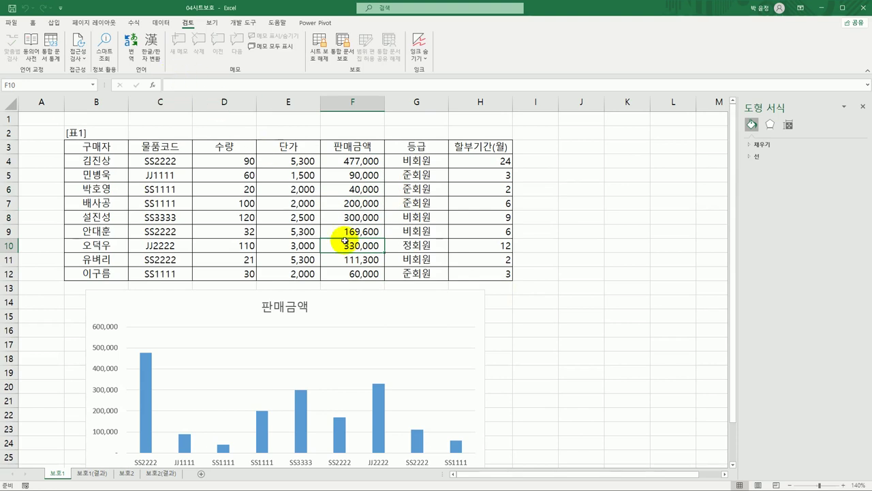
left_click(300, 259)
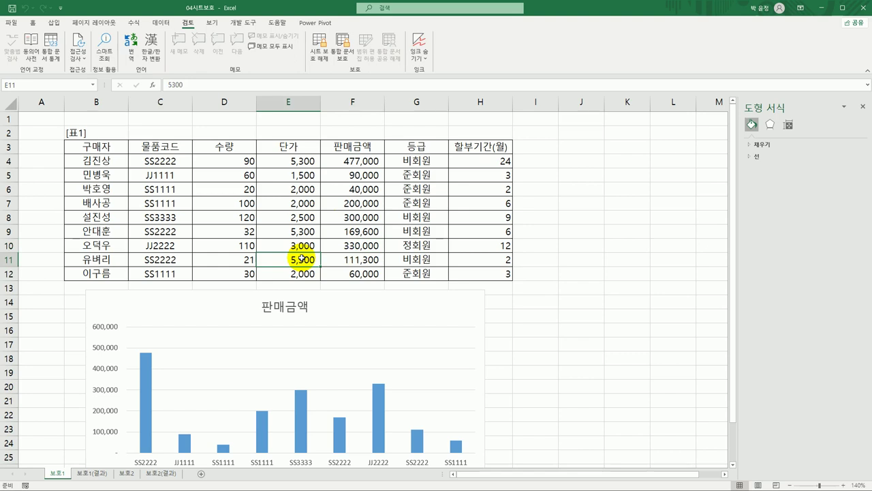
Step: Show the 보호1 sheet in page break preview at 100% zoom
left_click(211, 23)
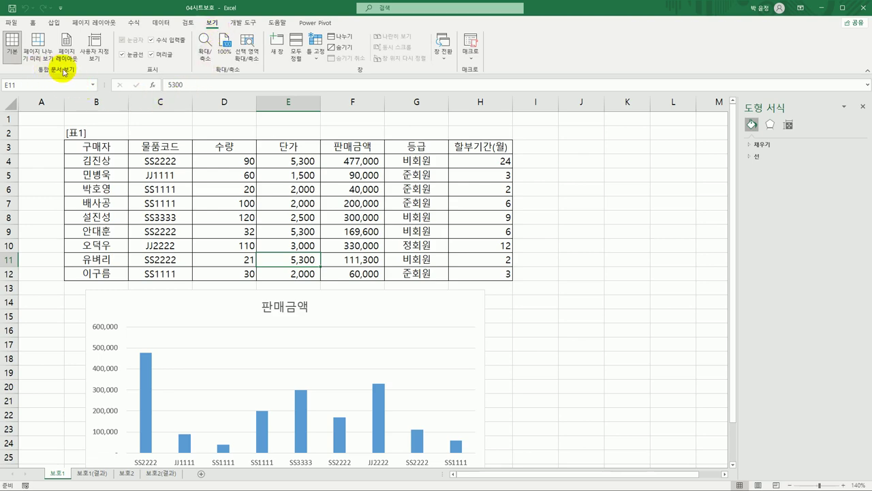
left_click(37, 57)
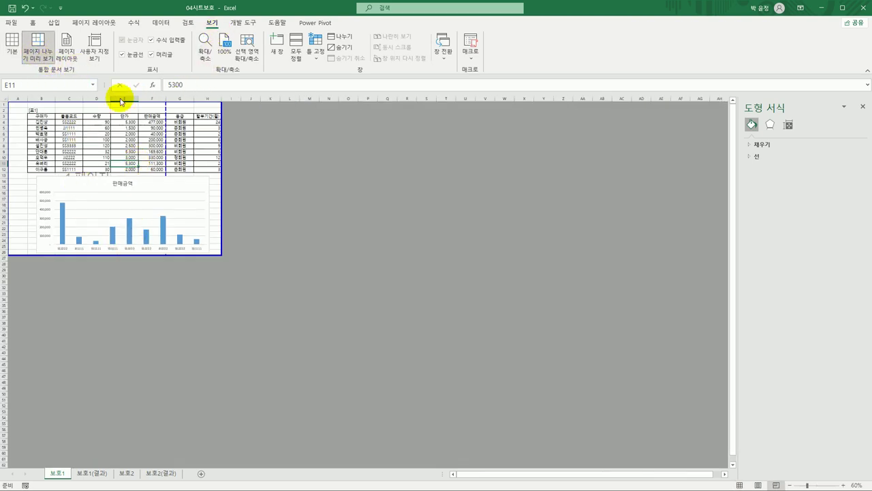
left_click(225, 57)
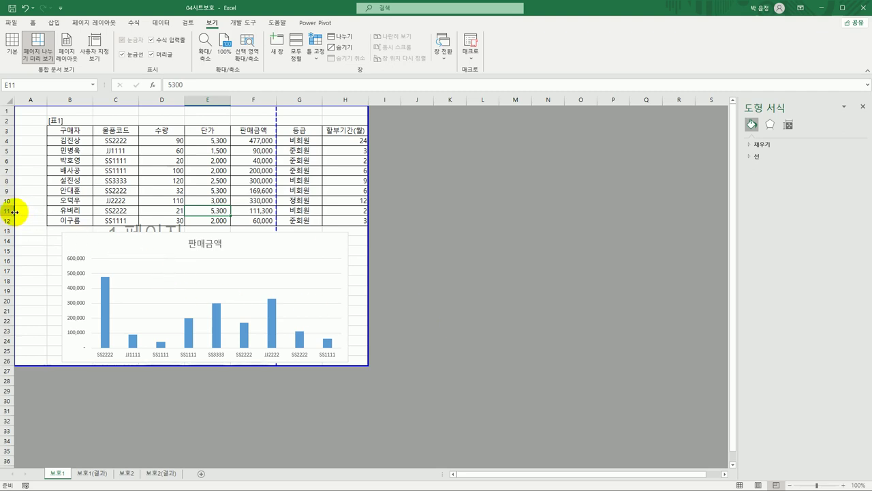
Step: Reduce the print area to B2:H26 and move the vertical page break past column H so everything prints on one page
left_click_drag(15, 213, 48, 214)
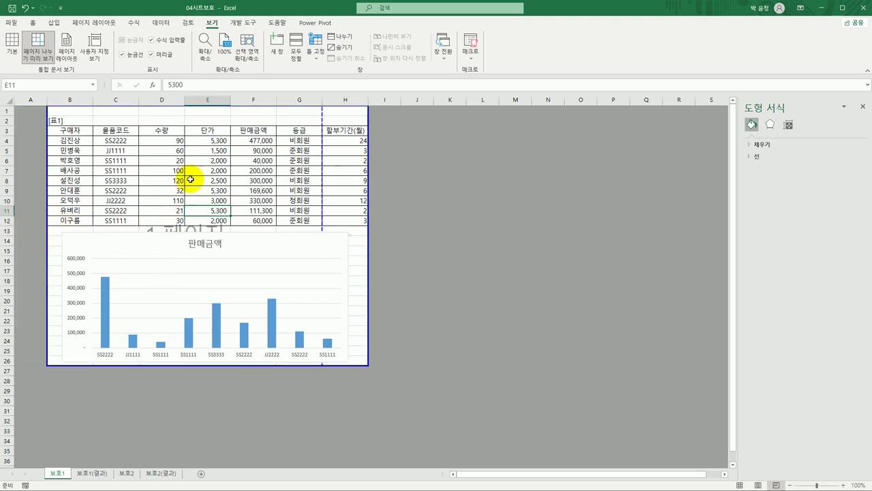
left_click_drag(181, 105, 175, 116)
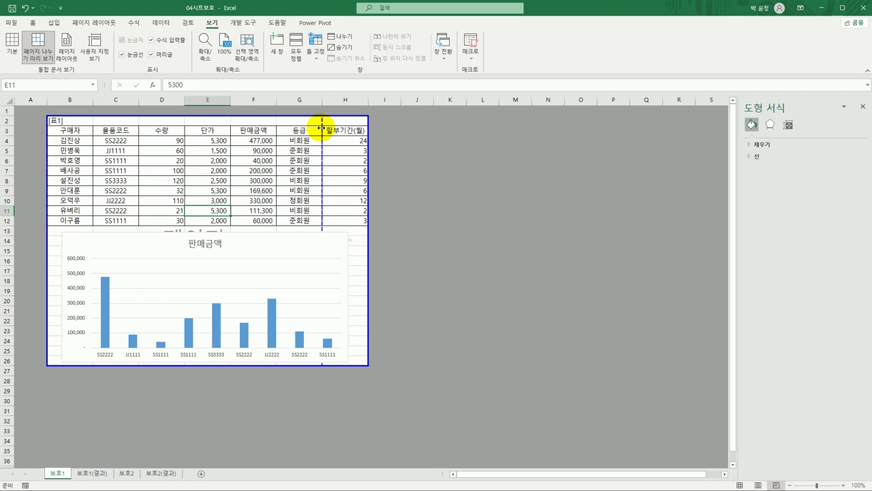
left_click_drag(320, 128, 374, 133)
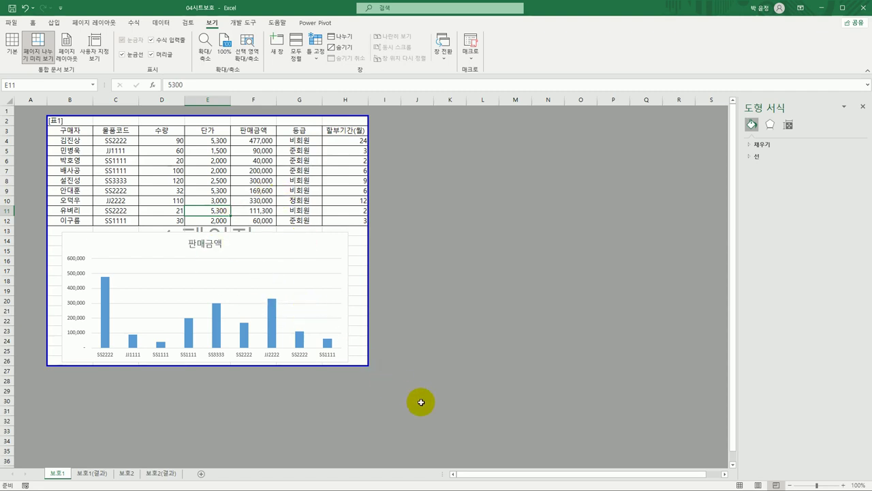
left_click(181, 410)
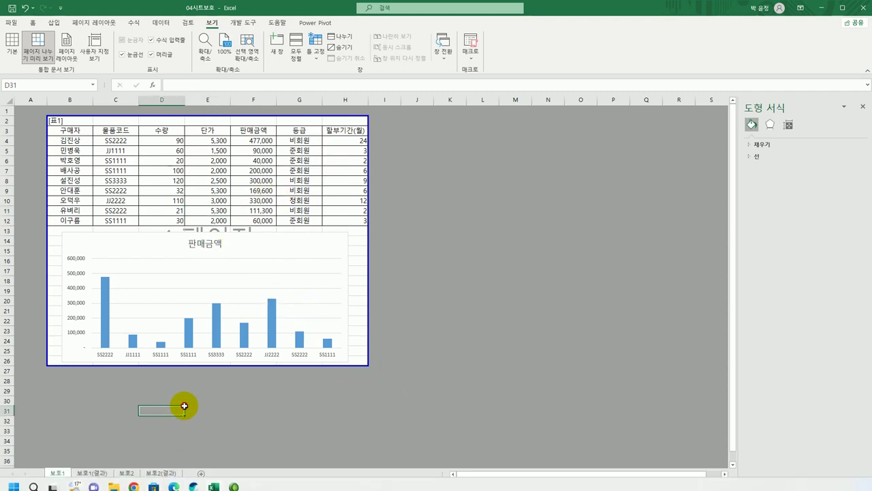
Step: View the 보호1(결과) result sheet, and inspect the formulas in B10 and C10 of the 보호2 sheet
left_click(95, 472)
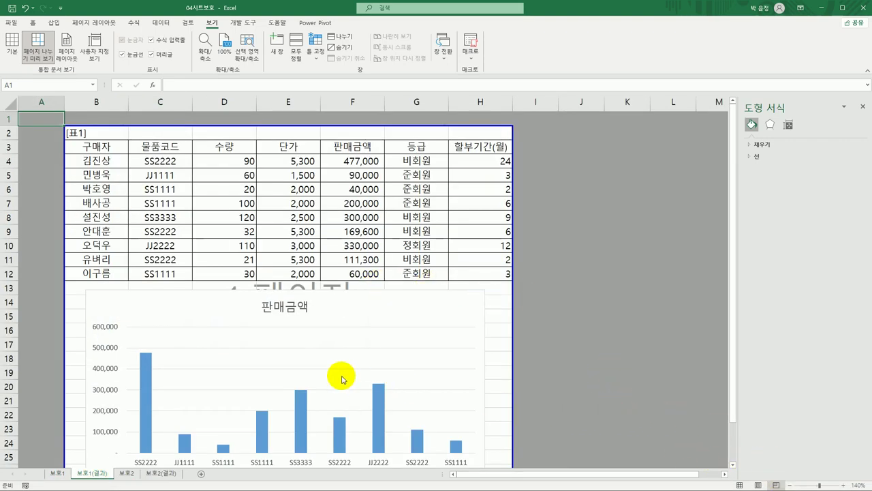
left_click(126, 473)
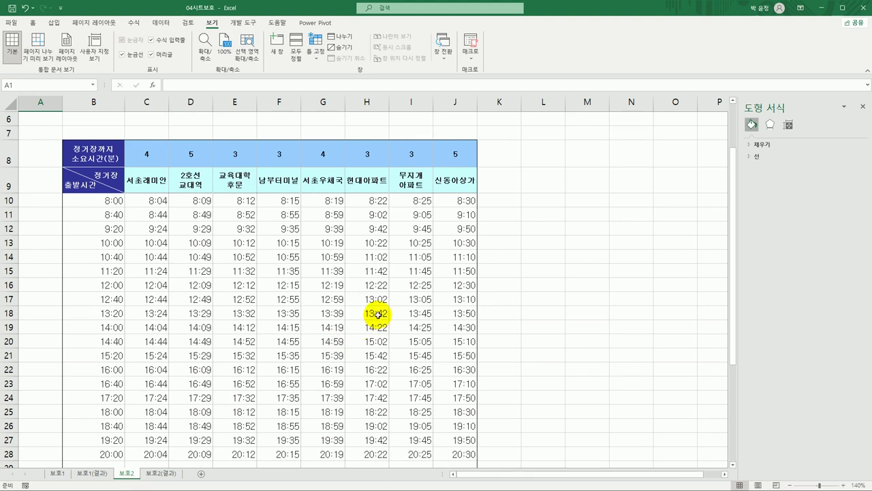
left_click(106, 201)
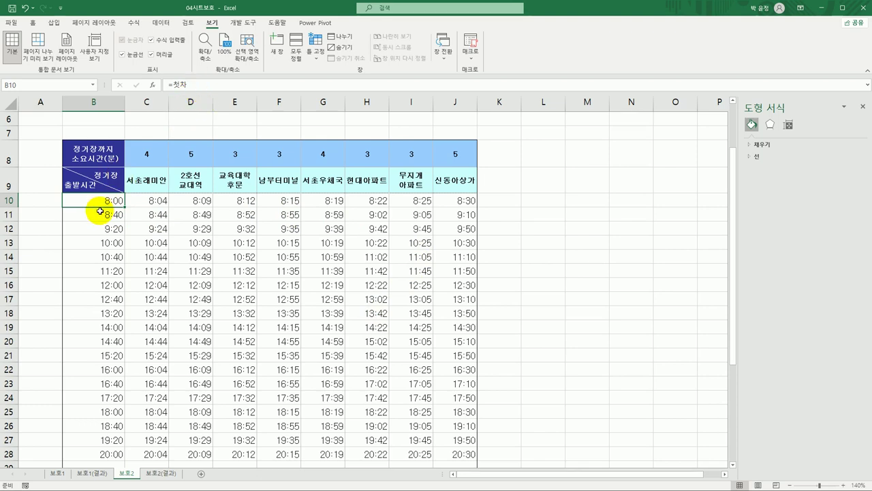
left_click(164, 200)
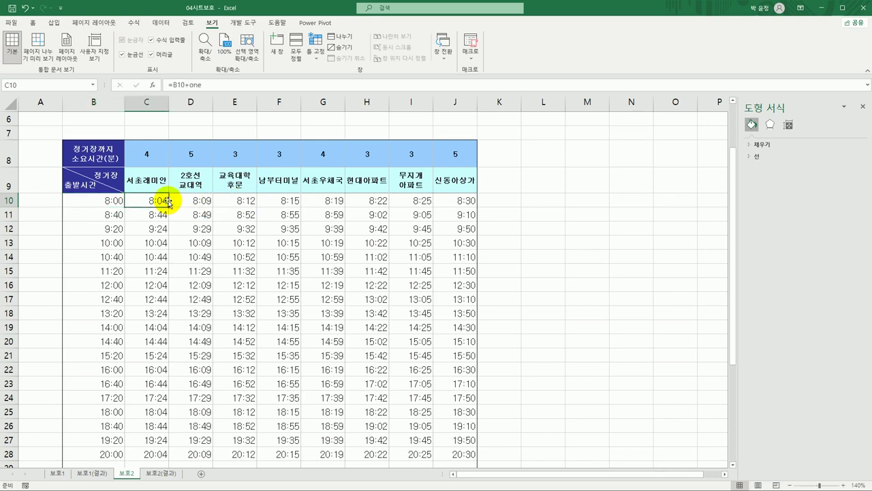
Step: Set the timetable cells B10:J41 to locked with their formulas hidden
left_click_drag(119, 202, 444, 436)
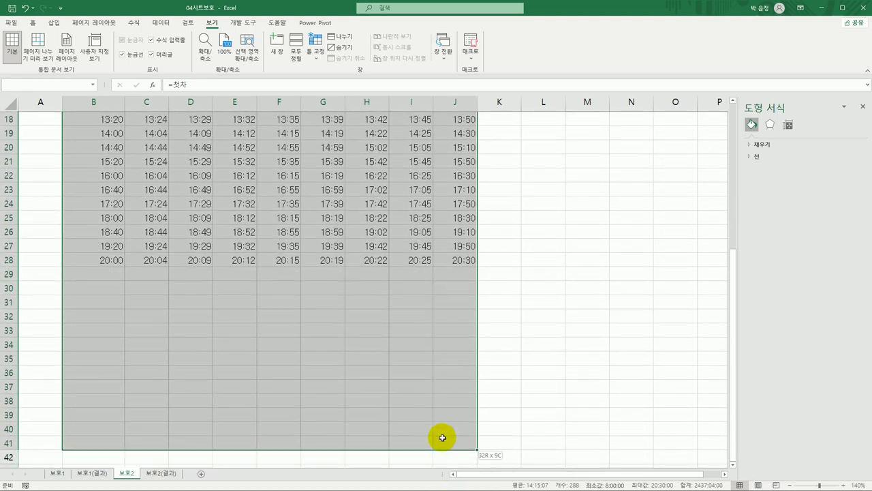
scroll(443, 387, "up", 6)
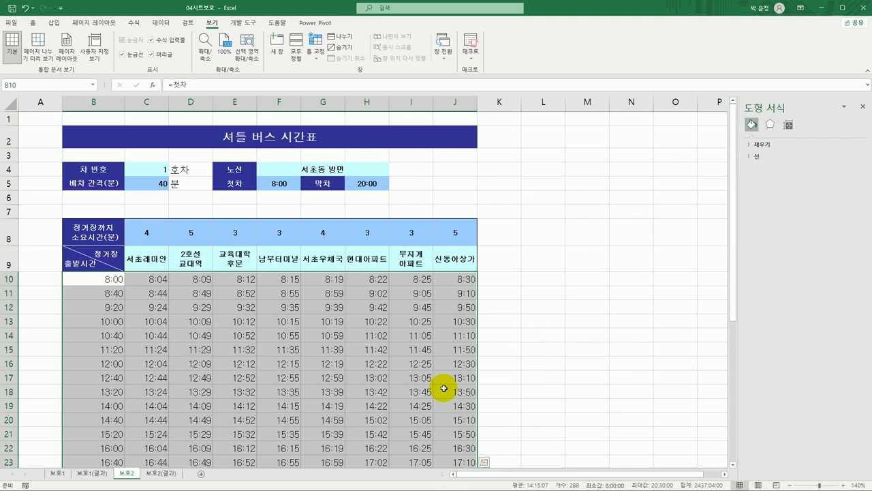
right_click(314, 285)
left_click(355, 226)
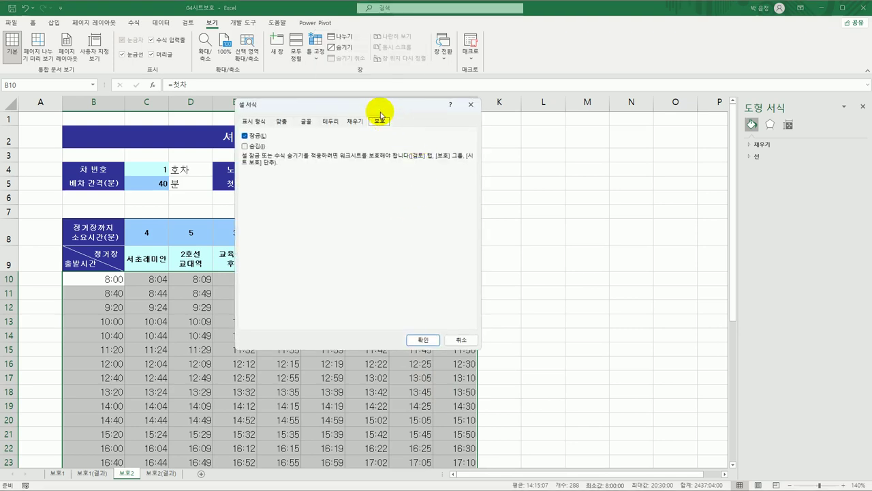
left_click_drag(382, 111, 438, 111)
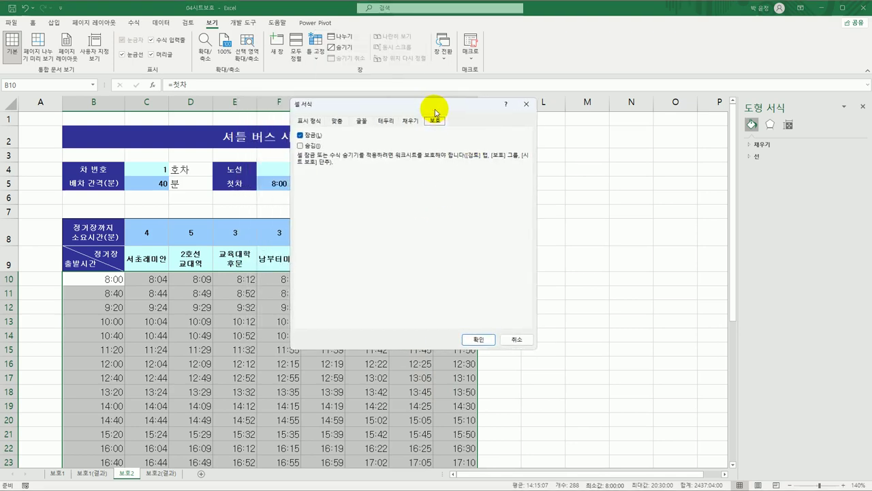
left_click(311, 146)
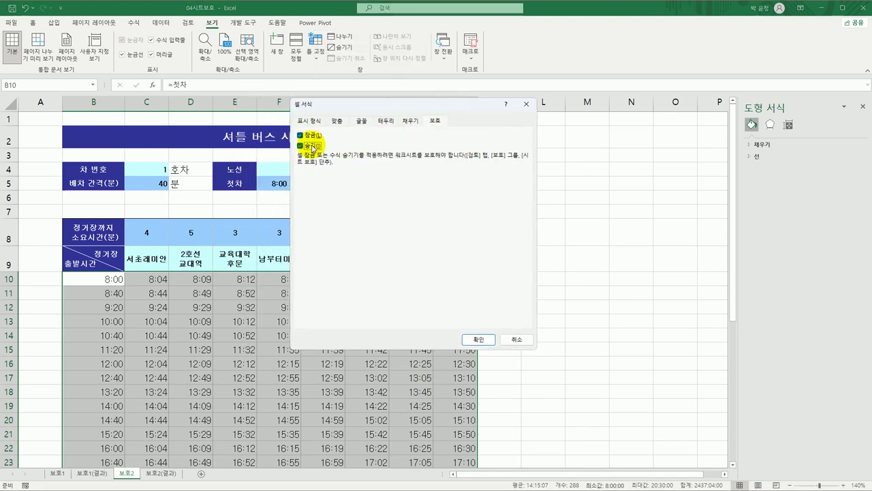
left_click(478, 340)
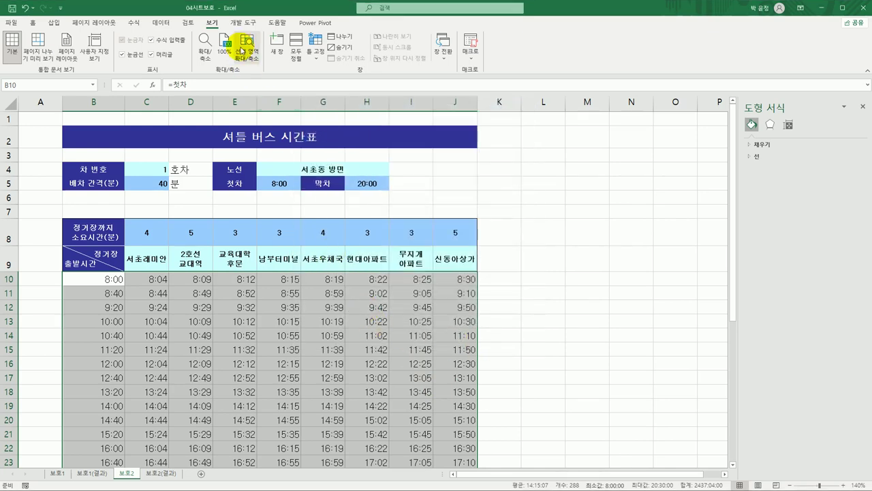
Step: Protect the 보호2 sheet without a password, allowing selection of locked and unlocked cells, and check cell G12 for a hidden formula
left_click(188, 22)
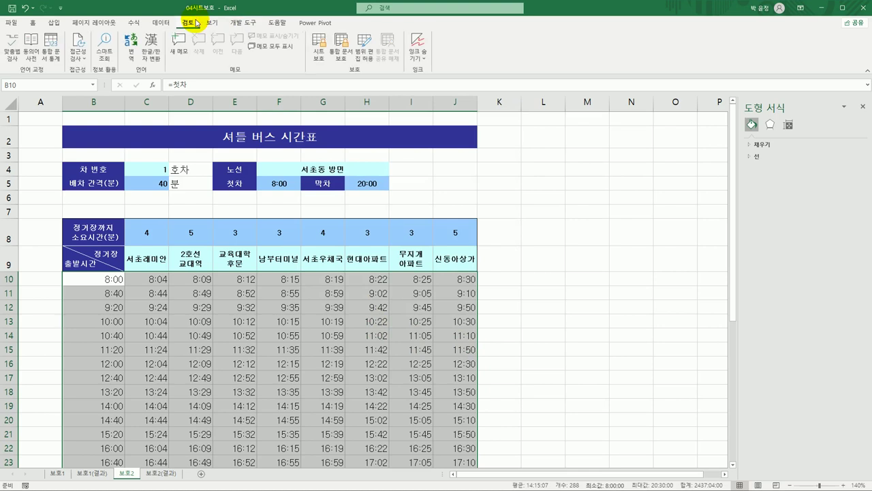
left_click(322, 53)
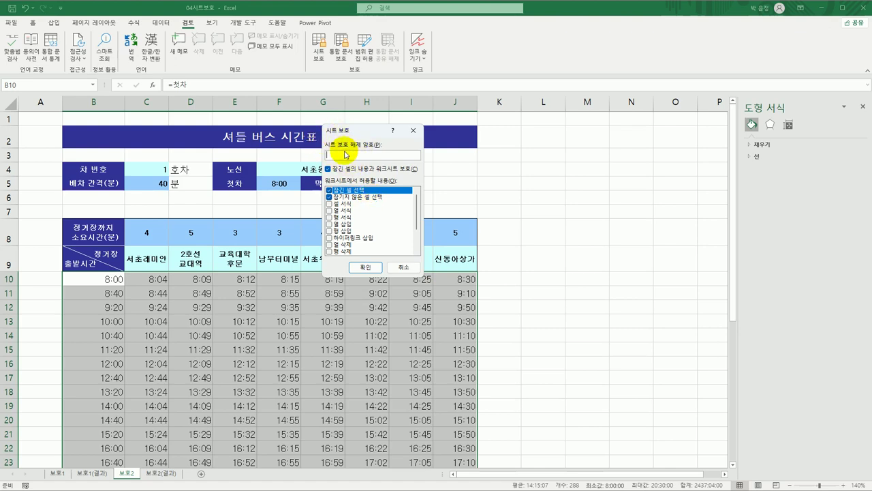
left_click(365, 266)
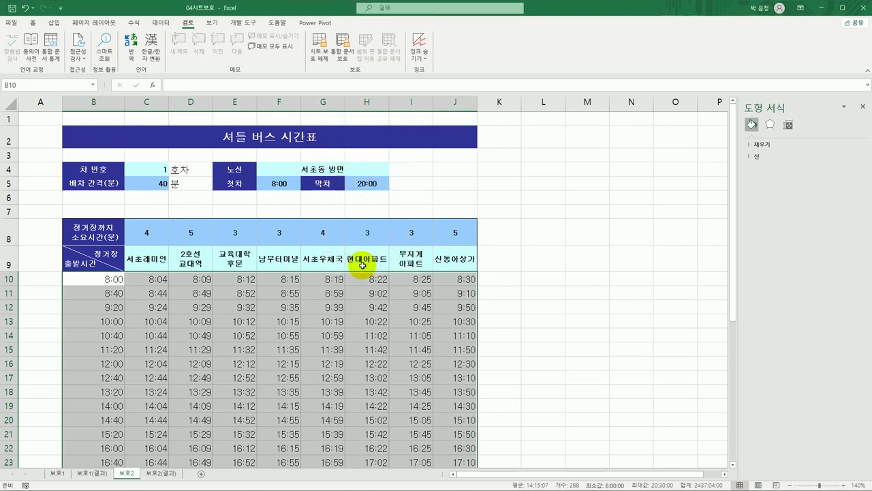
left_click(307, 310)
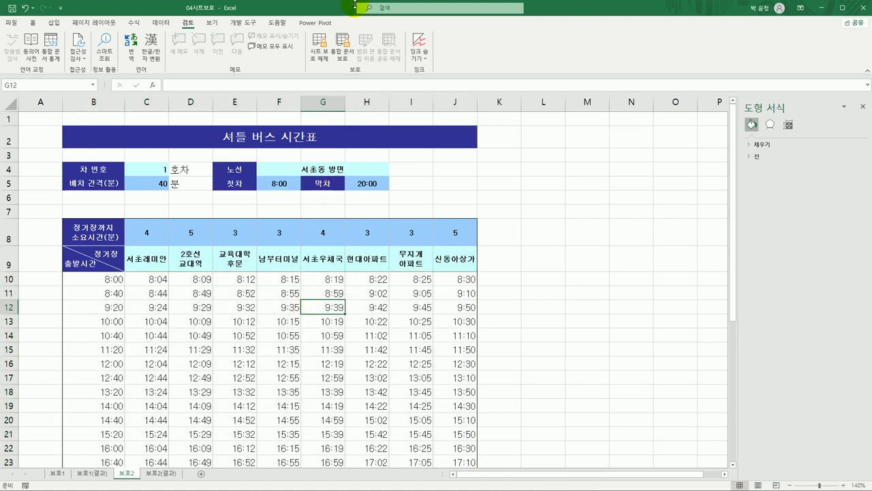
Step: In page break preview, reduce the print area to B2:J41 and move the vertical page break past column J to fit one page
left_click(217, 23)
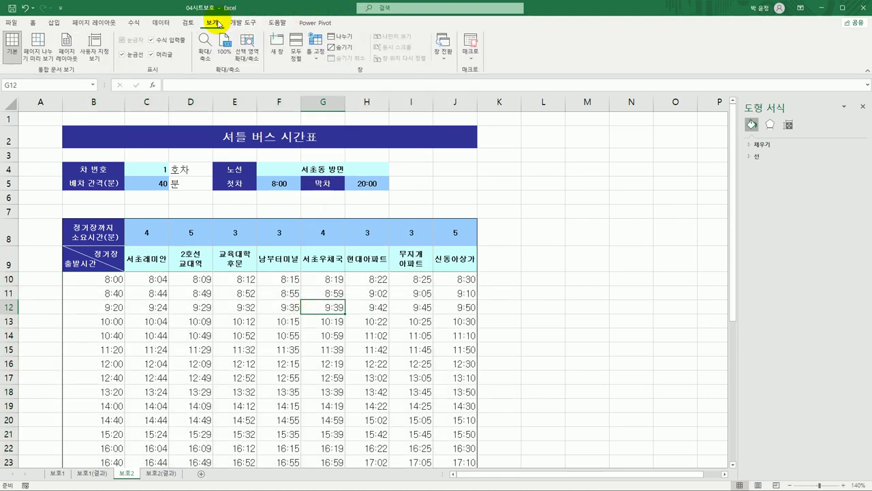
left_click(39, 58)
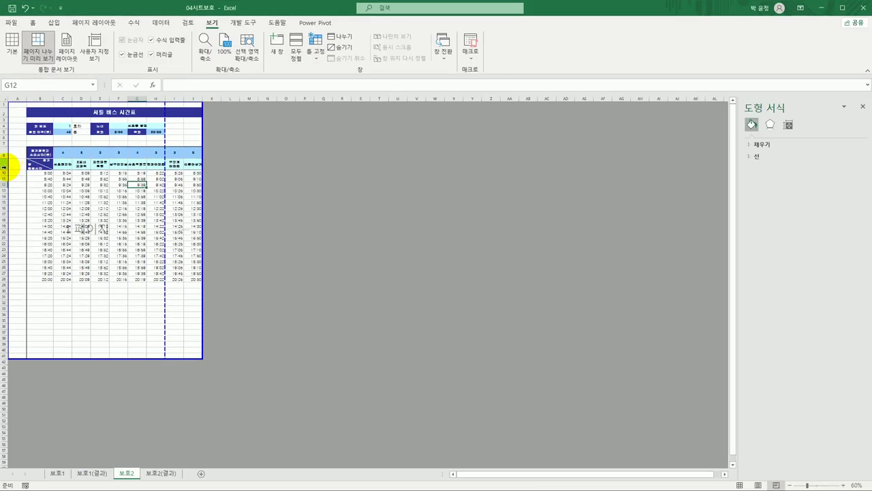
left_click_drag(8, 166, 27, 167)
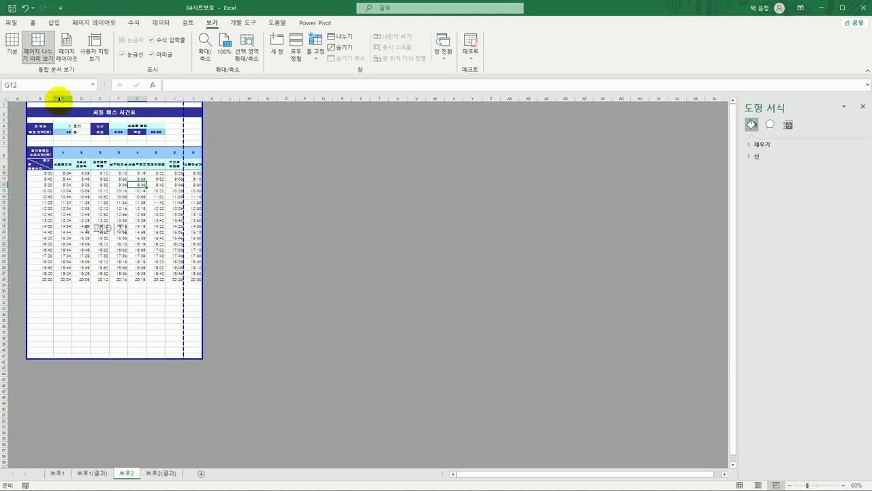
left_click_drag(59, 102, 59, 108)
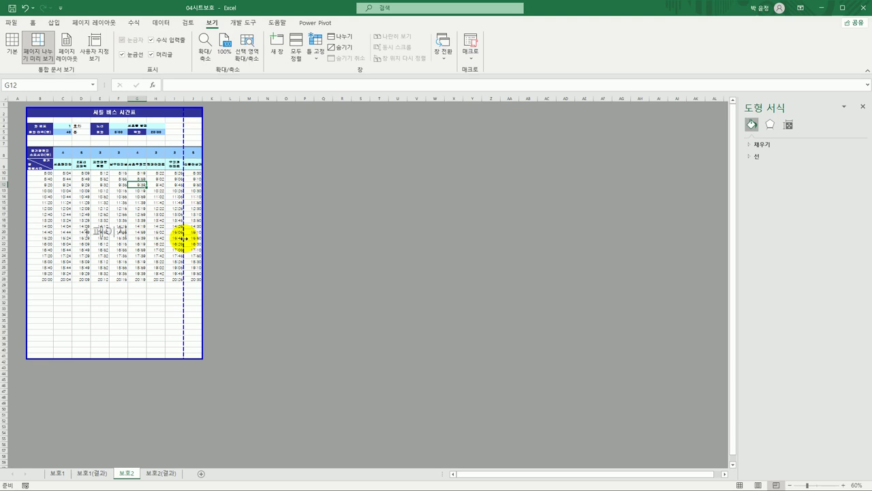
left_click_drag(184, 239, 210, 240)
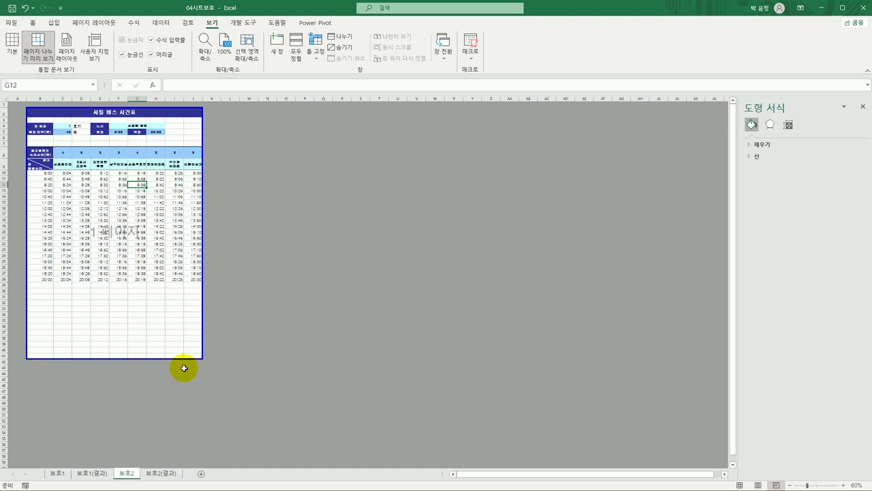
Step: Compare the page layout with the 보호2(결과) result sheet, and return to the 보호2 sheet
left_click(167, 472)
scroll(204, 323, "up", 2)
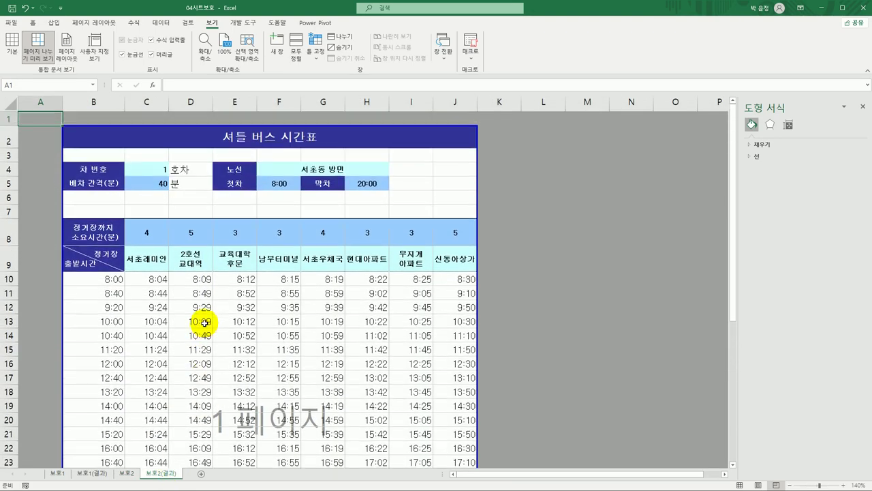
left_click(126, 472)
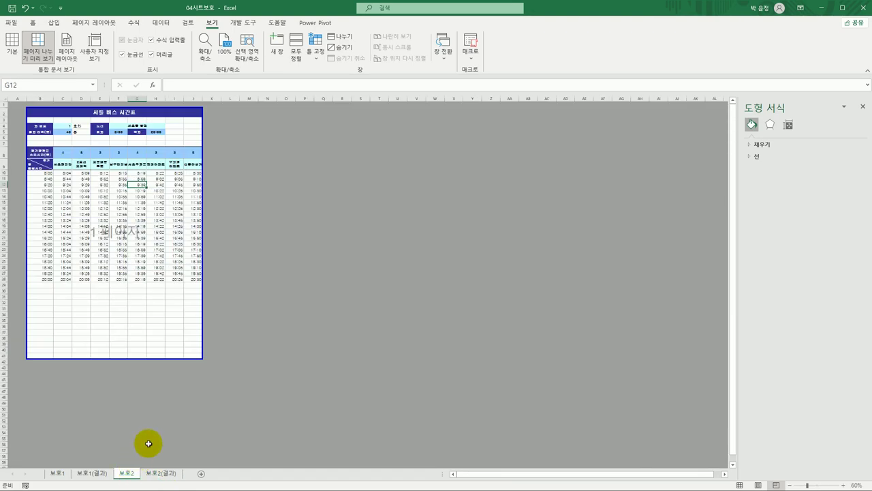